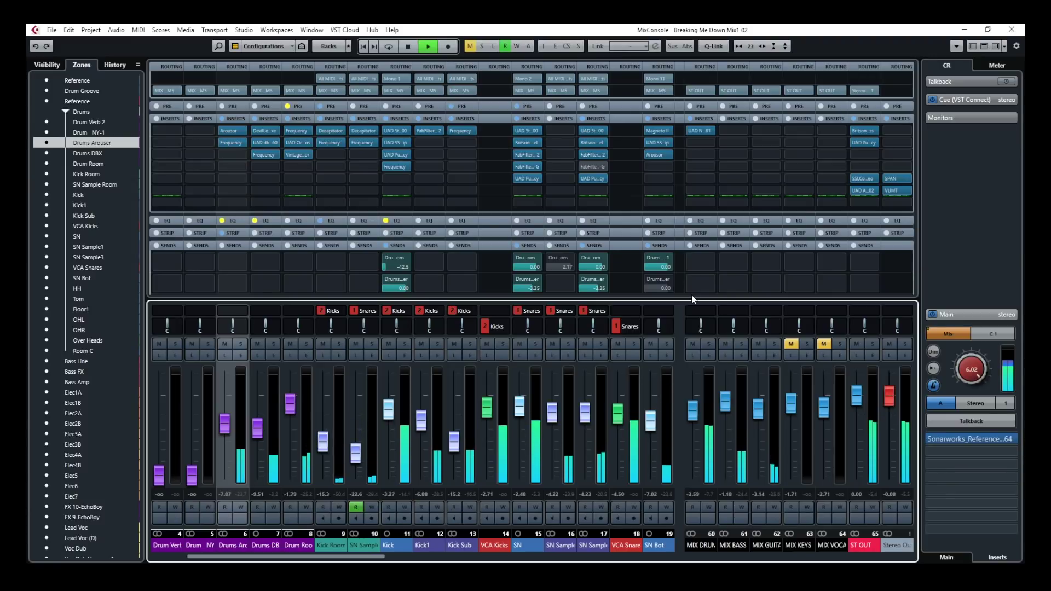
Step: Stop the full mix and audition the Kick and Kick1 channels in solo, one at a time, clearing each solo
{"action": "key", "text": "space"}
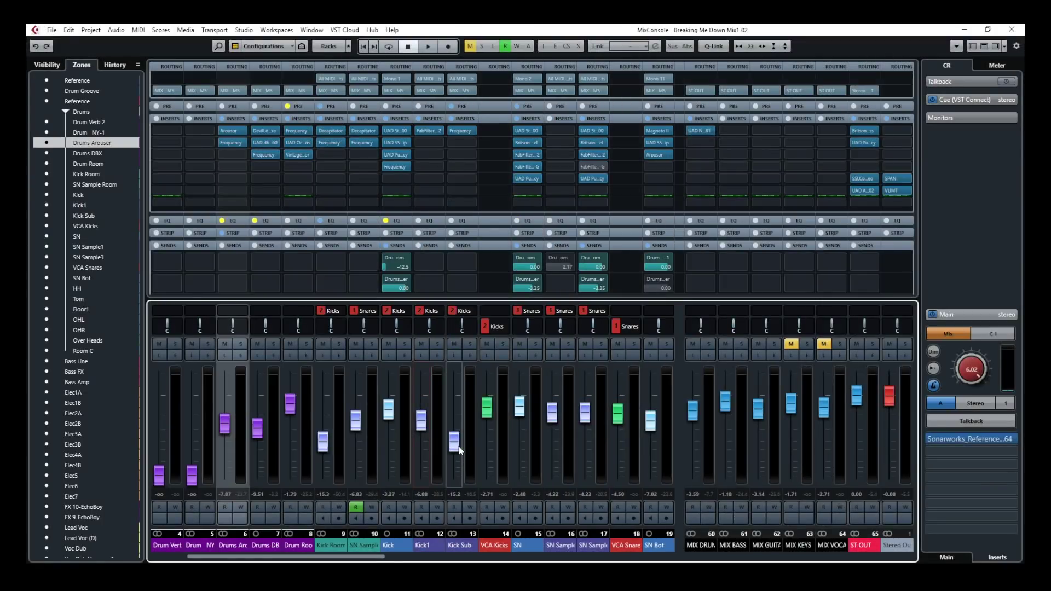
{"action": "left_click", "coordinate": [403, 344]}
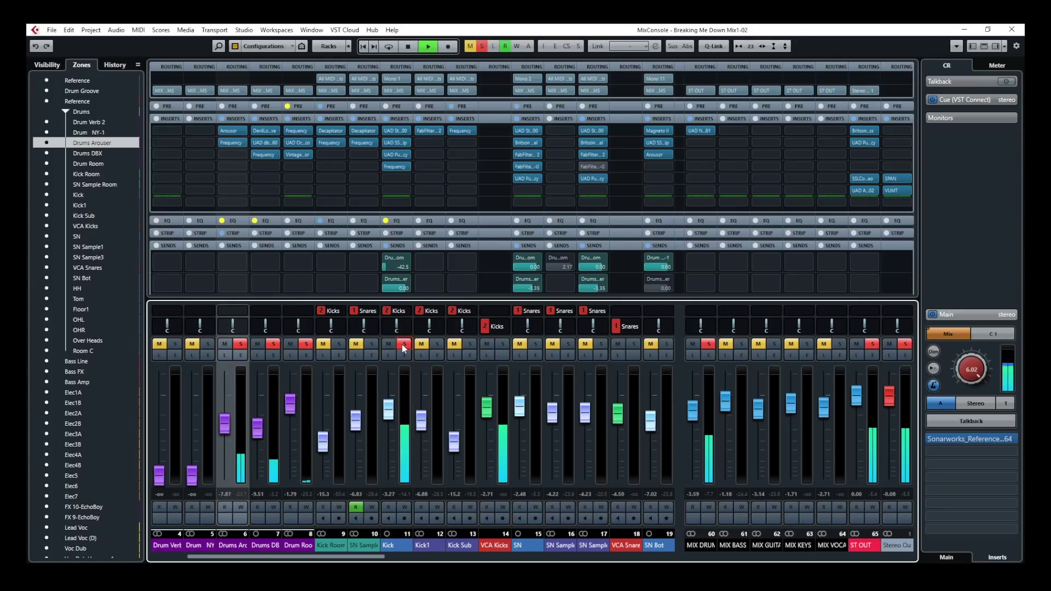
{"action": "key", "text": "space"}
{"action": "left_click", "coordinate": [403, 344]}
{"action": "left_click", "coordinate": [435, 344]}
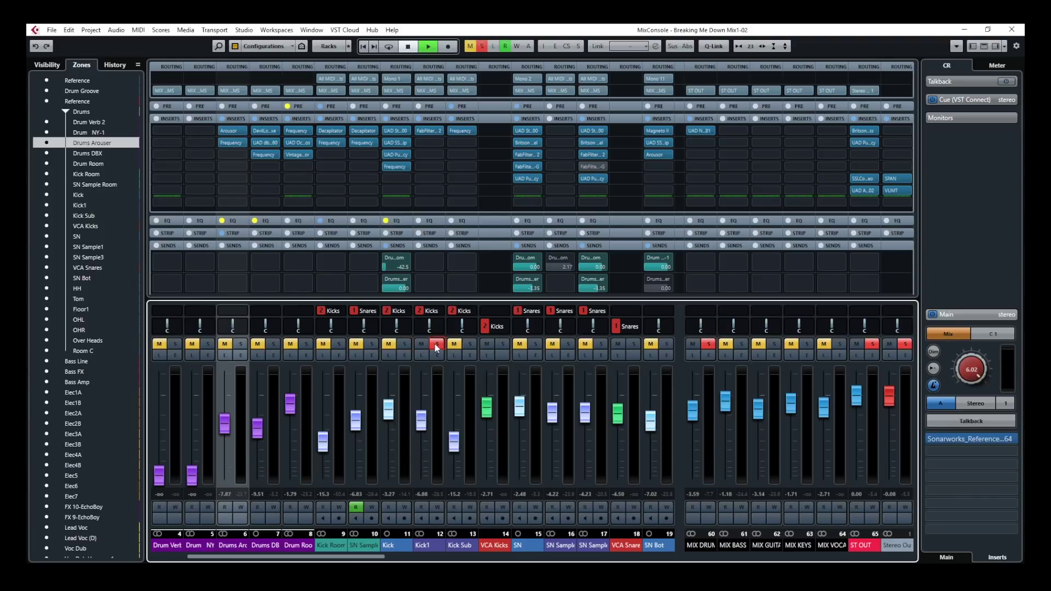
{"action": "key", "text": "space"}
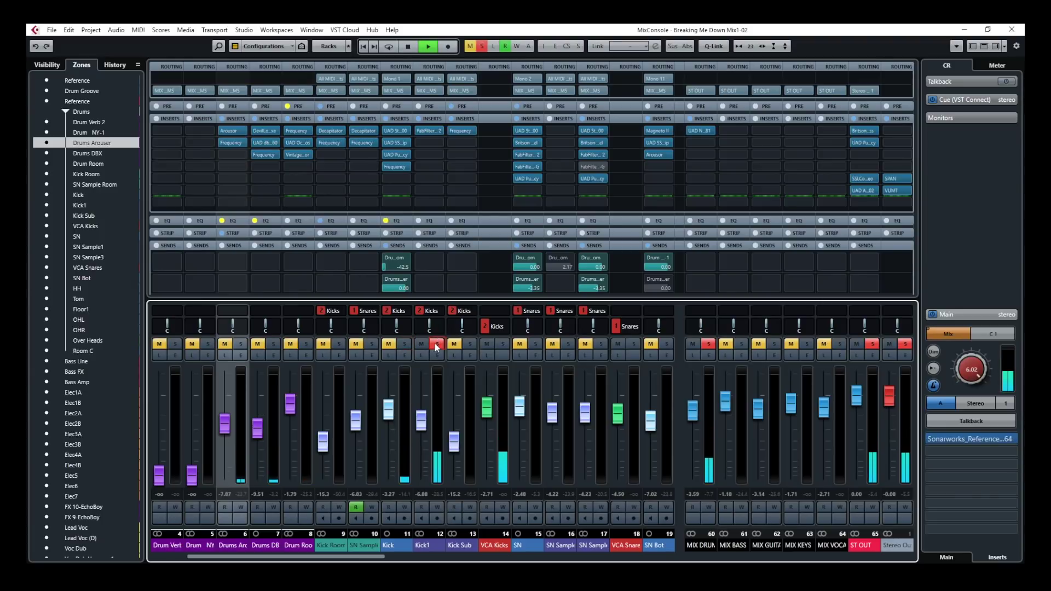
{"action": "key", "text": "space"}
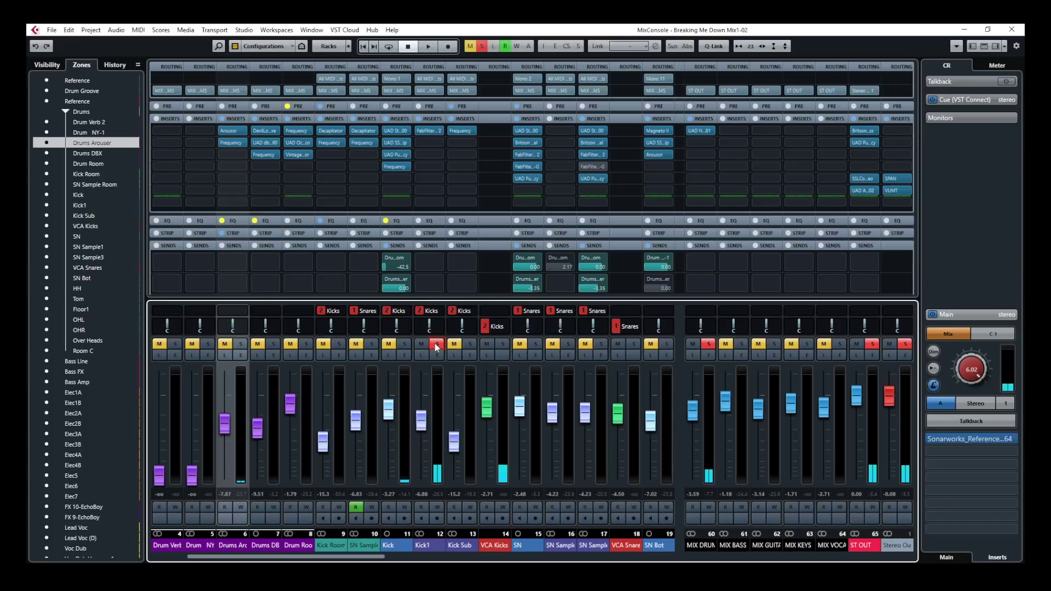
{"action": "left_click", "coordinate": [436, 345]}
Step: Audition the Kick Sub channel in solo with its fader raised to about 1.39 dB, and lower the fader to about -24.7 dB
{"action": "left_click_drag", "start_coordinate": [453, 441], "coordinate": [453, 456]}
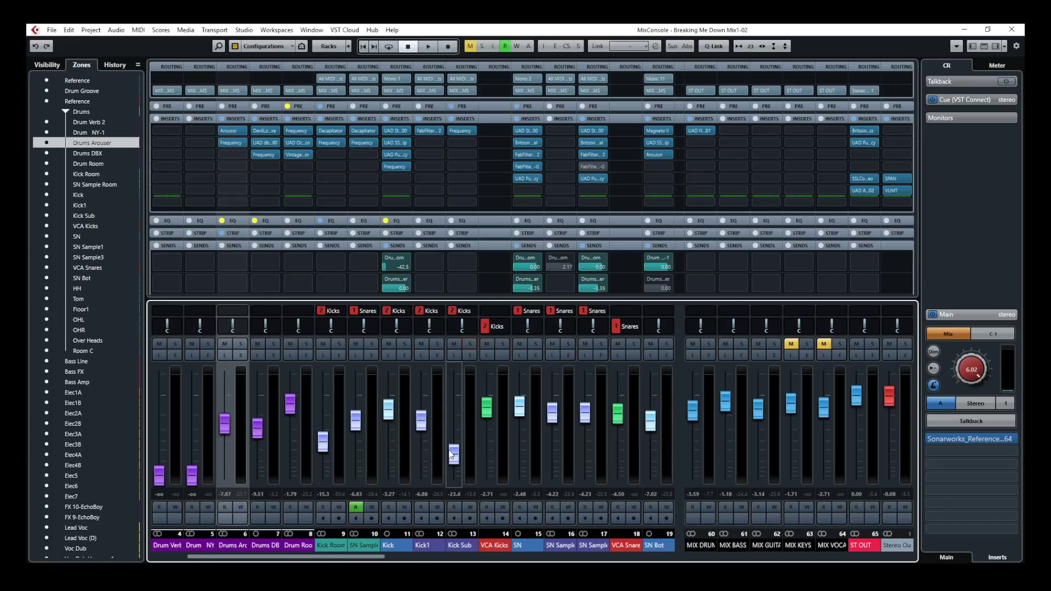
{"action": "left_click_drag", "start_coordinate": [452, 455], "coordinate": [454, 391]}
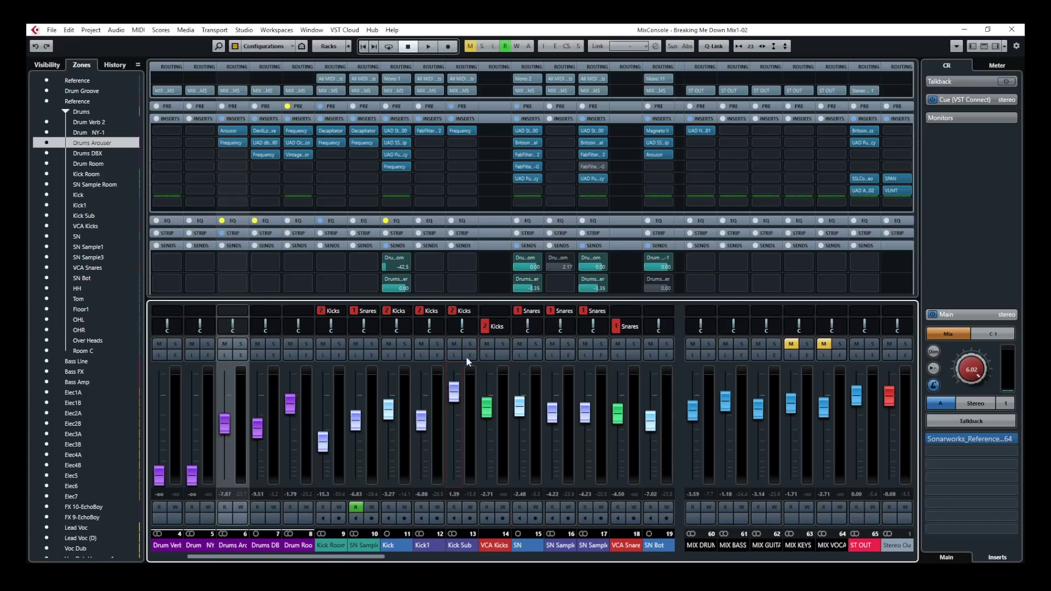
{"action": "left_click", "coordinate": [470, 344]}
{"action": "key", "text": "space"}
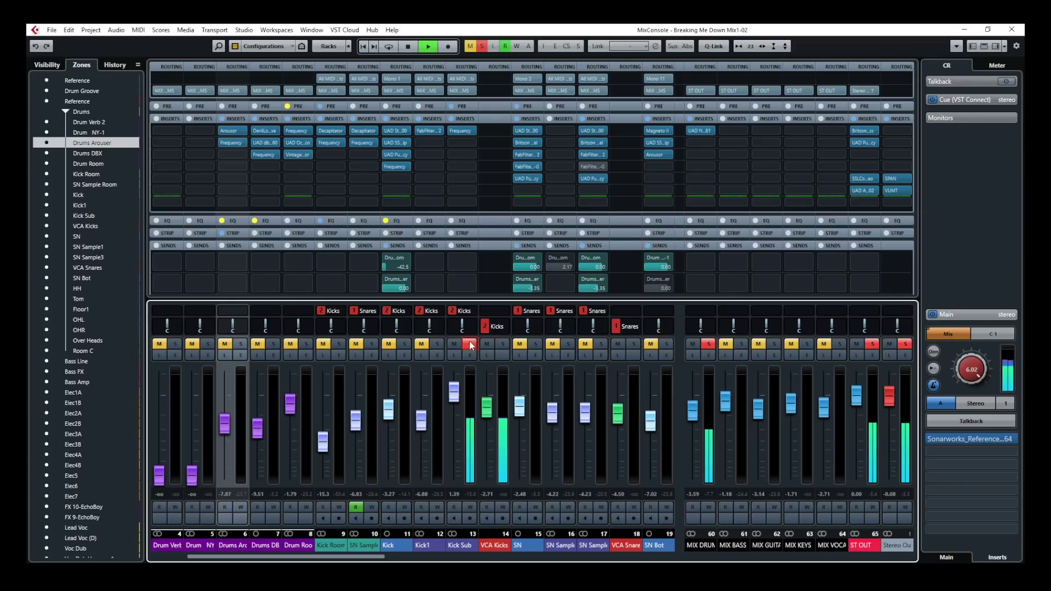
{"action": "key", "text": "space"}
{"action": "left_click", "coordinate": [469, 344]}
{"action": "left_click_drag", "start_coordinate": [454, 392], "coordinate": [453, 457]}
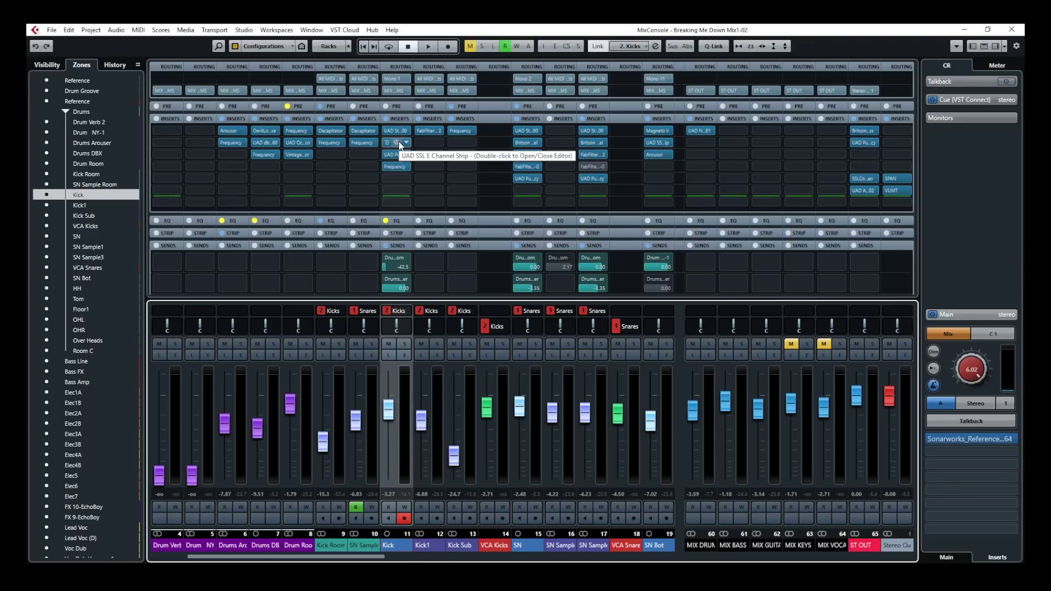
Step: Select the SN, SN Bot, SN Sample1 and SN Sample3 channels one by one to review the snare tracks
{"action": "left_click", "coordinate": [529, 546]}
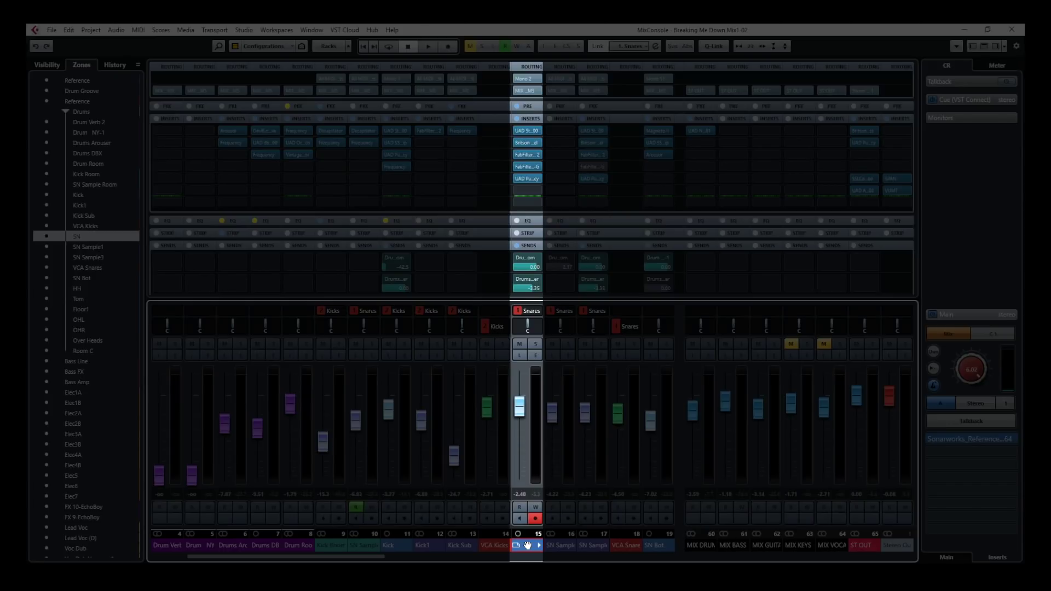
{"action": "left_click", "coordinate": [658, 546]}
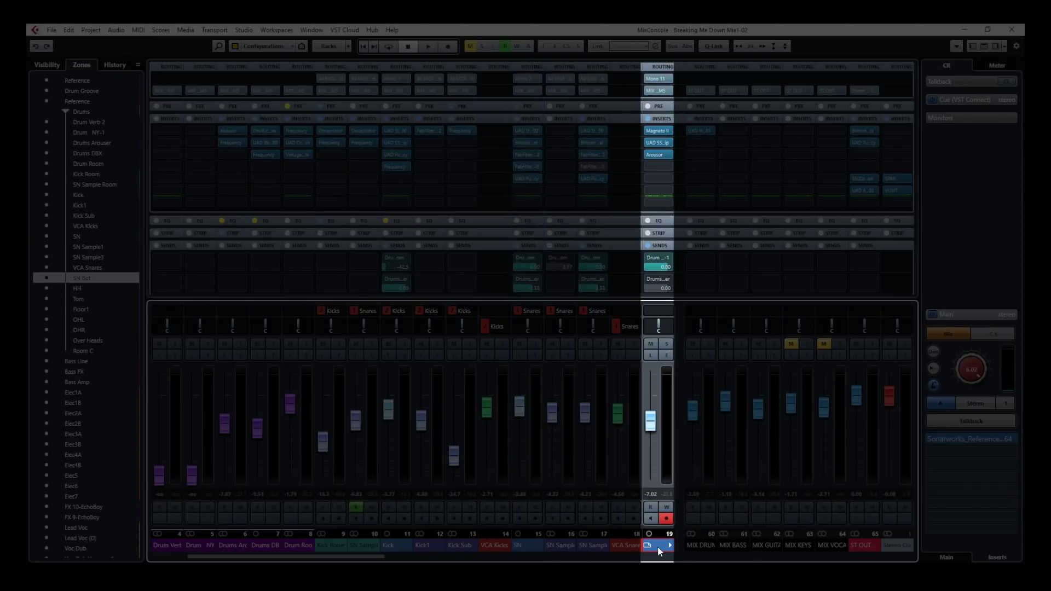
{"action": "left_click", "coordinate": [560, 546]}
{"action": "left_click", "coordinate": [592, 546]}
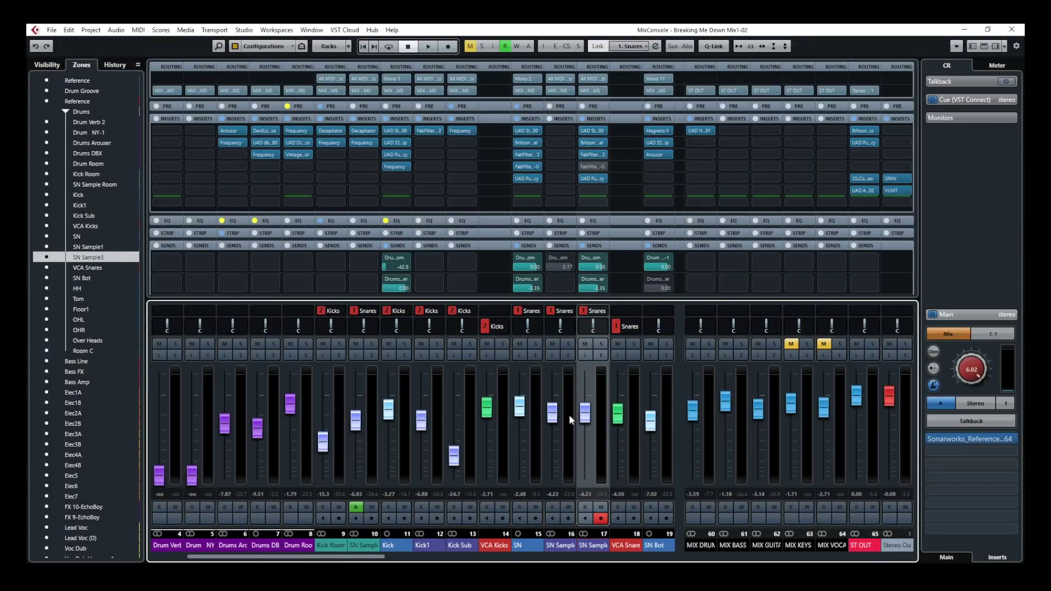
{"action": "left_click", "coordinate": [563, 546]}
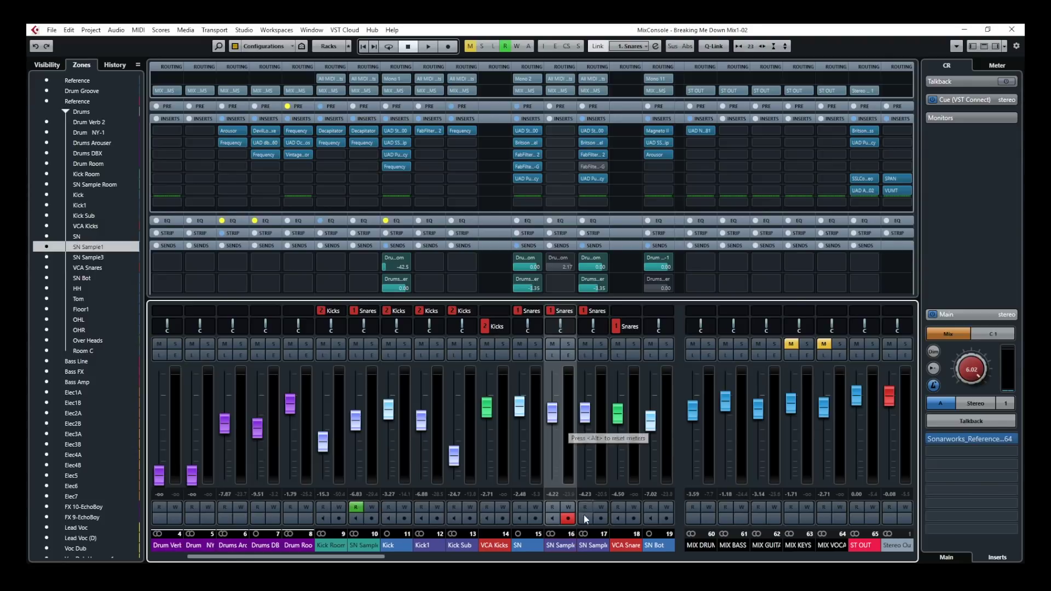
{"action": "left_click", "coordinate": [592, 546]}
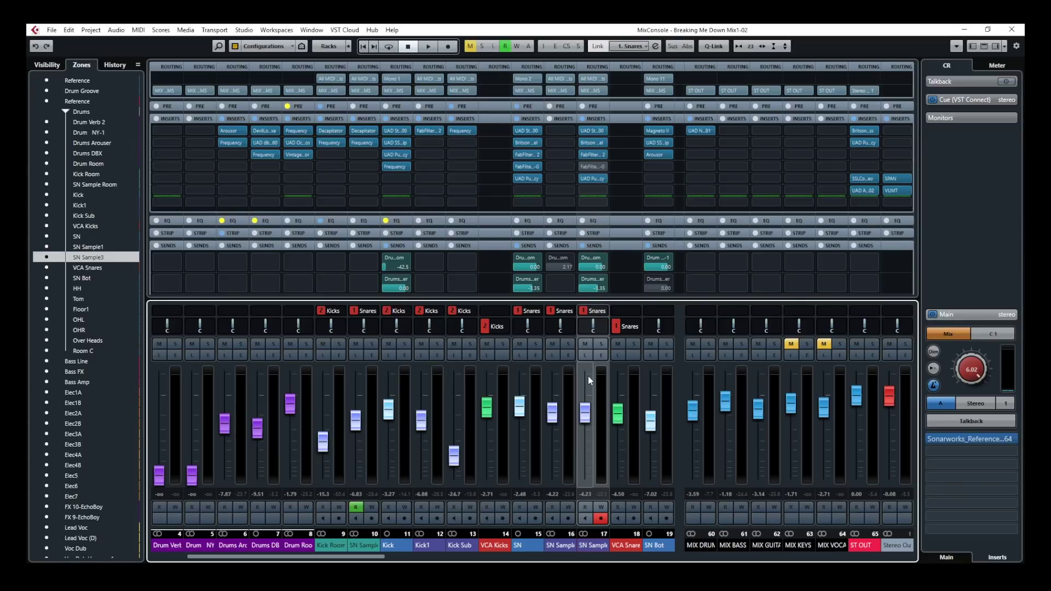
Step: Audition the SN channel and the SN Sample3 channel separately in solo, and clear the solo
{"action": "left_click", "coordinate": [535, 344]}
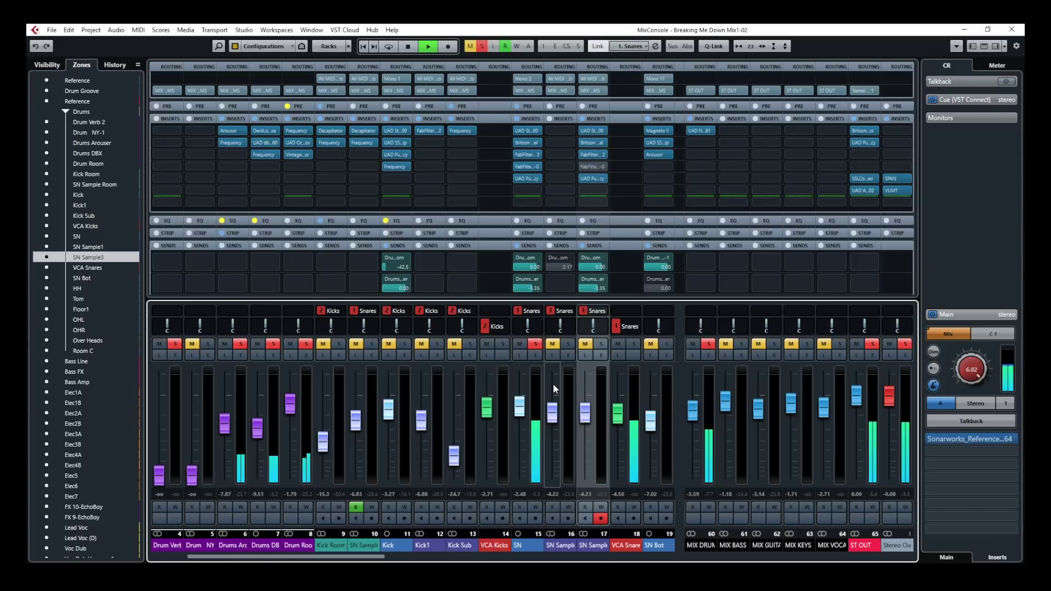
{"action": "key", "text": "space"}
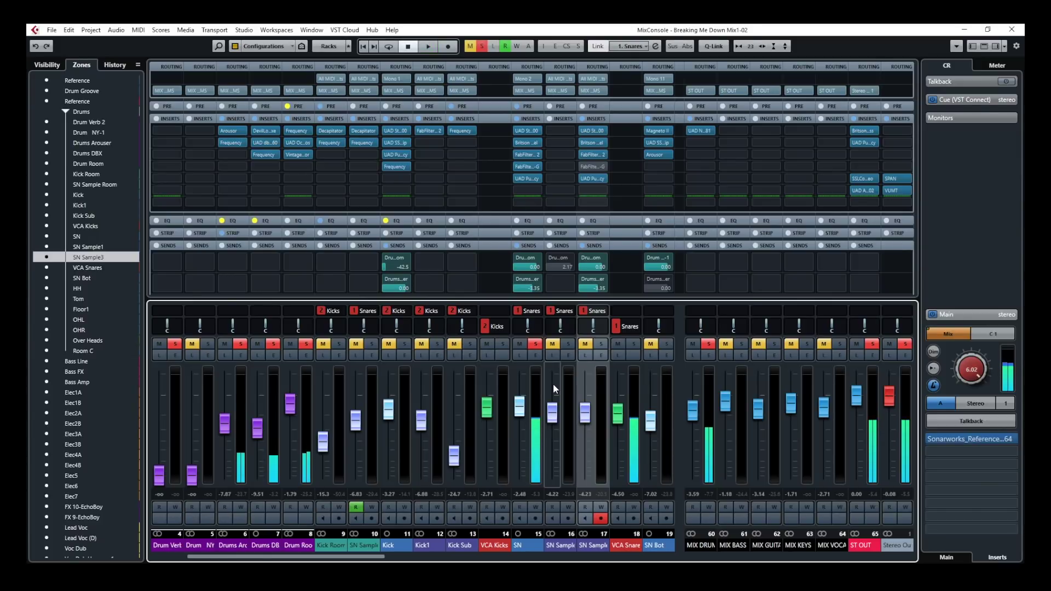
{"action": "left_click", "coordinate": [600, 343], "text": "ctrl"}
{"action": "key", "text": "space"}
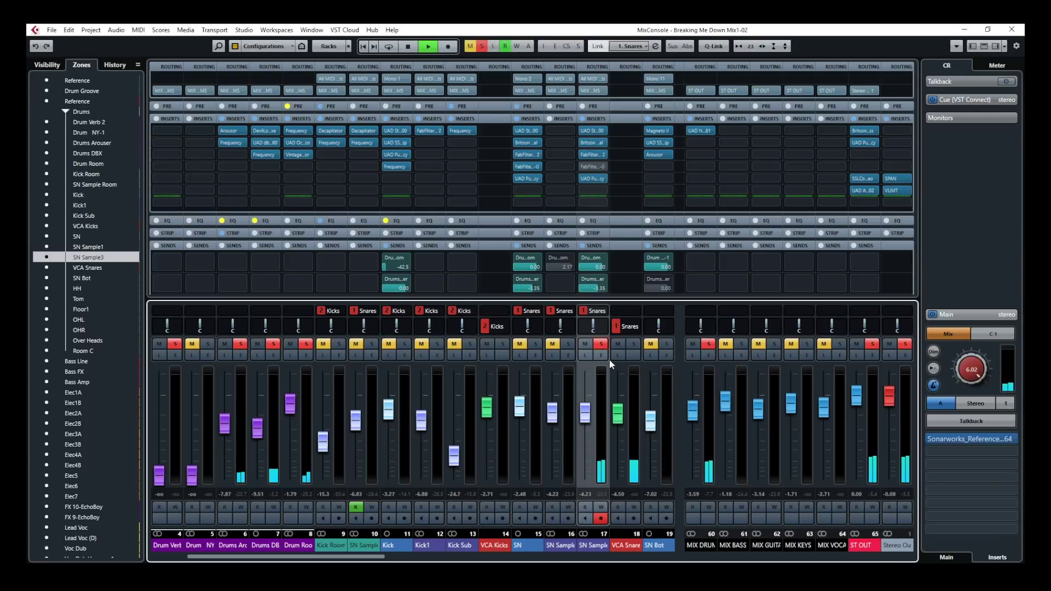
{"action": "key", "text": "space"}
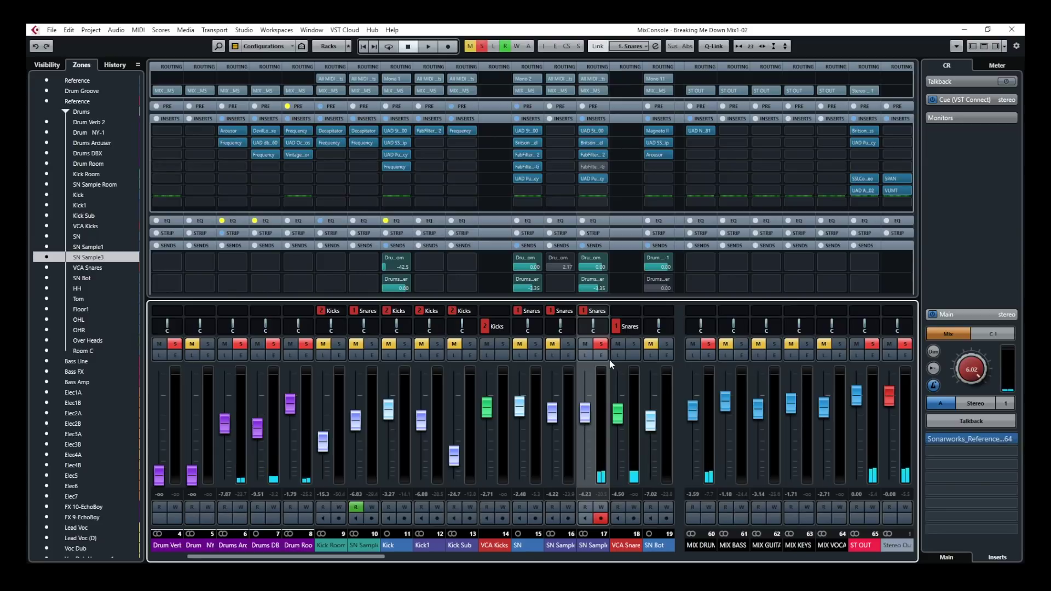
{"action": "left_click", "coordinate": [601, 345]}
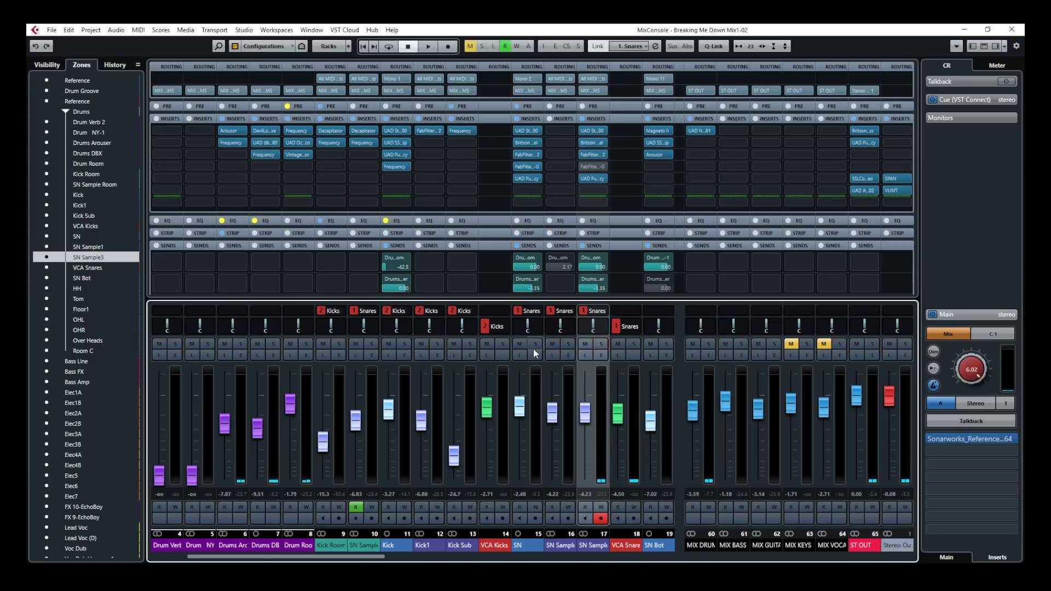
Step: Play the mix, audition the SN and SN Sample3 channels soloed together, and stop with all solos cleared
{"action": "key", "text": "space"}
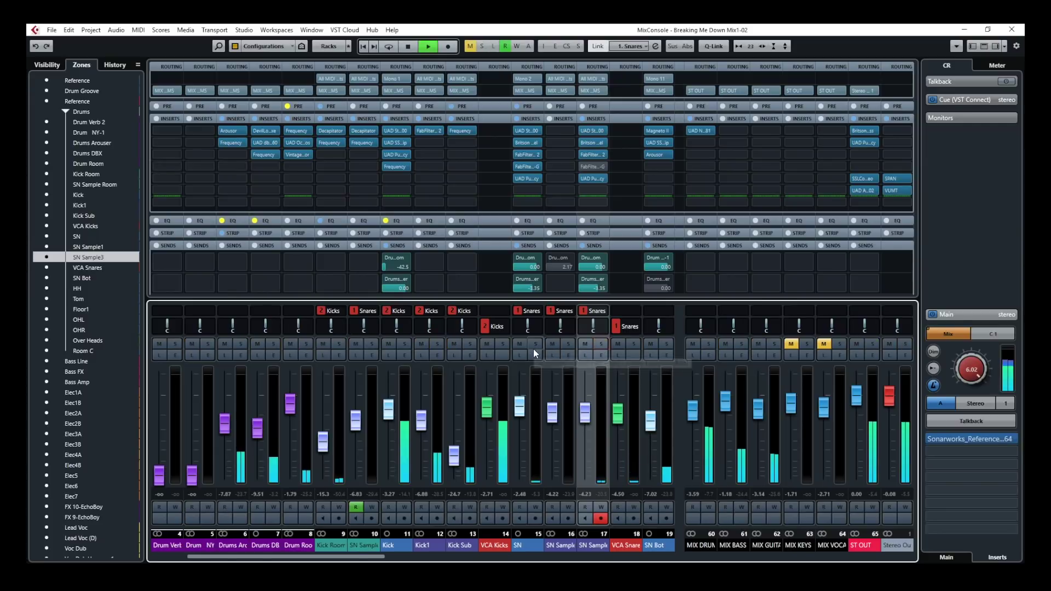
{"action": "left_click", "coordinate": [535, 344]}
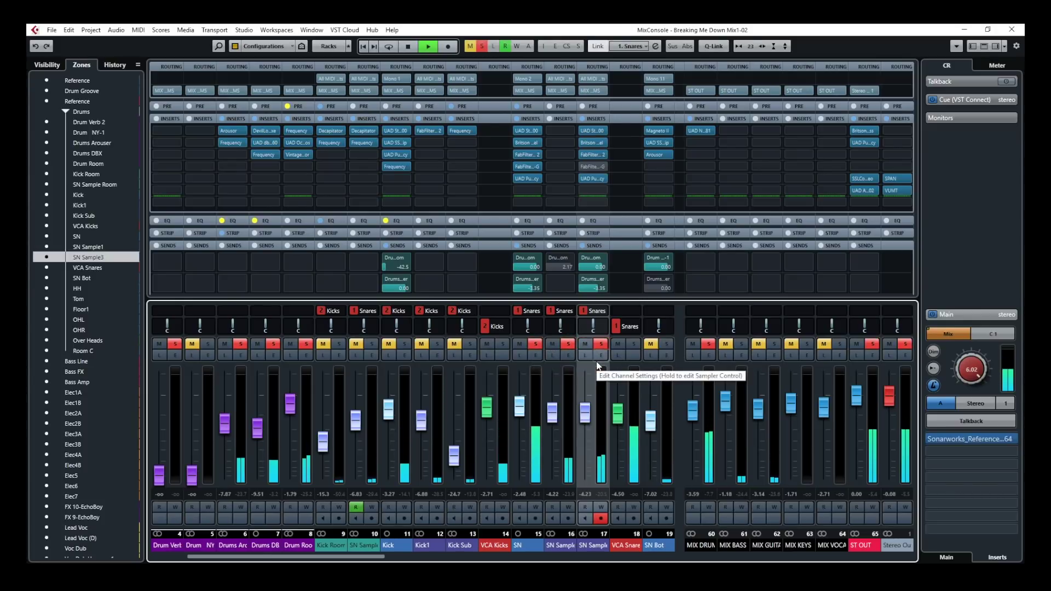
{"action": "left_click", "coordinate": [602, 345]}
{"action": "key", "text": "space"}
{"action": "left_click", "coordinate": [602, 345]}
{"action": "left_click", "coordinate": [535, 344]}
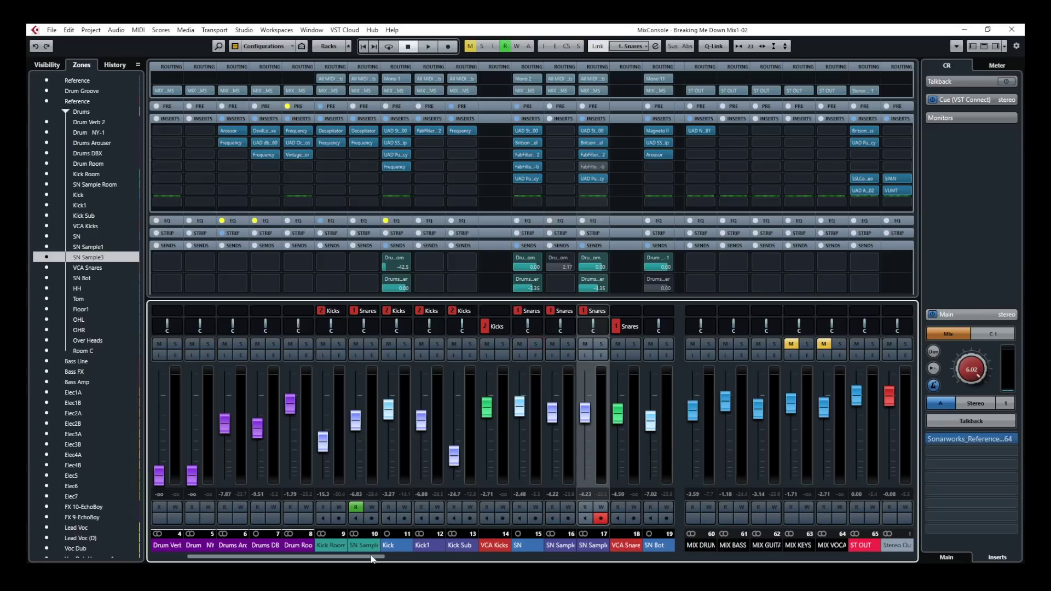
Step: Review the Kick Room channel and the Drums Arouser and Drums DBX group channels
{"action": "left_click", "coordinate": [332, 546]}
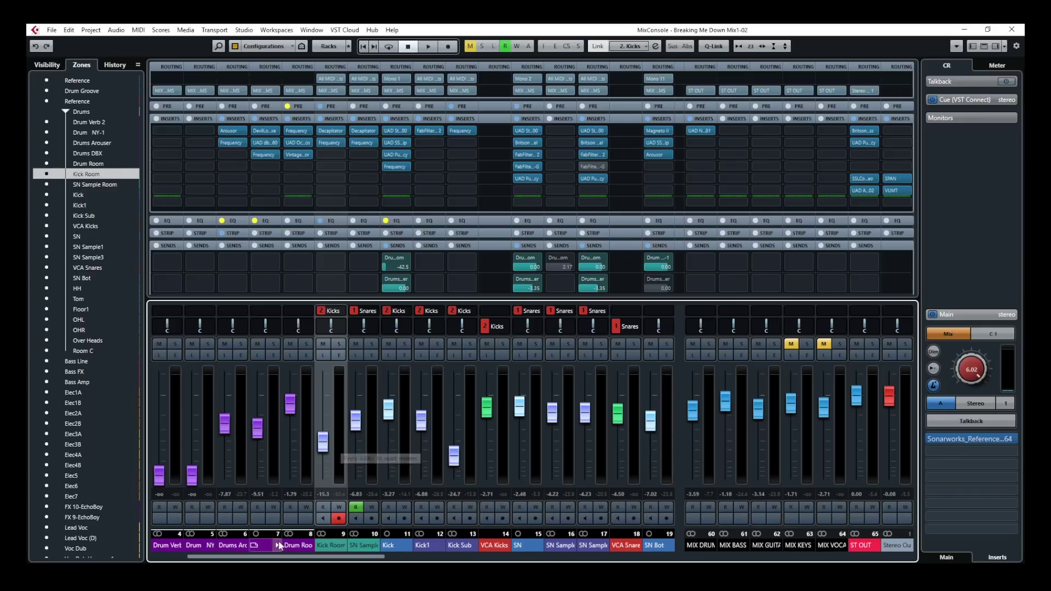
{"action": "left_click", "coordinate": [233, 545]}
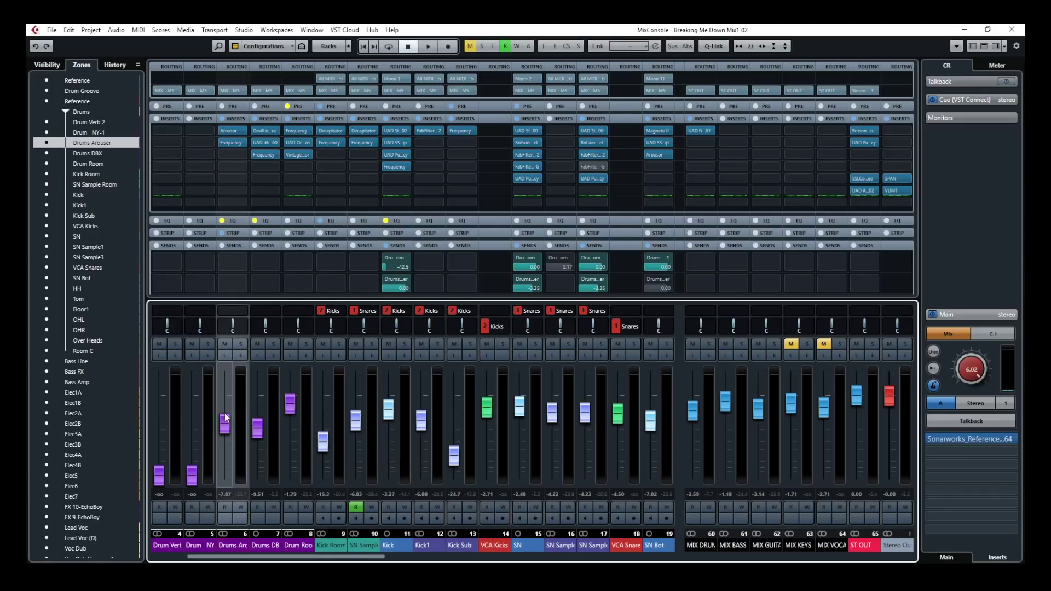
{"action": "left_click", "coordinate": [258, 431], "text": "ctrl"}
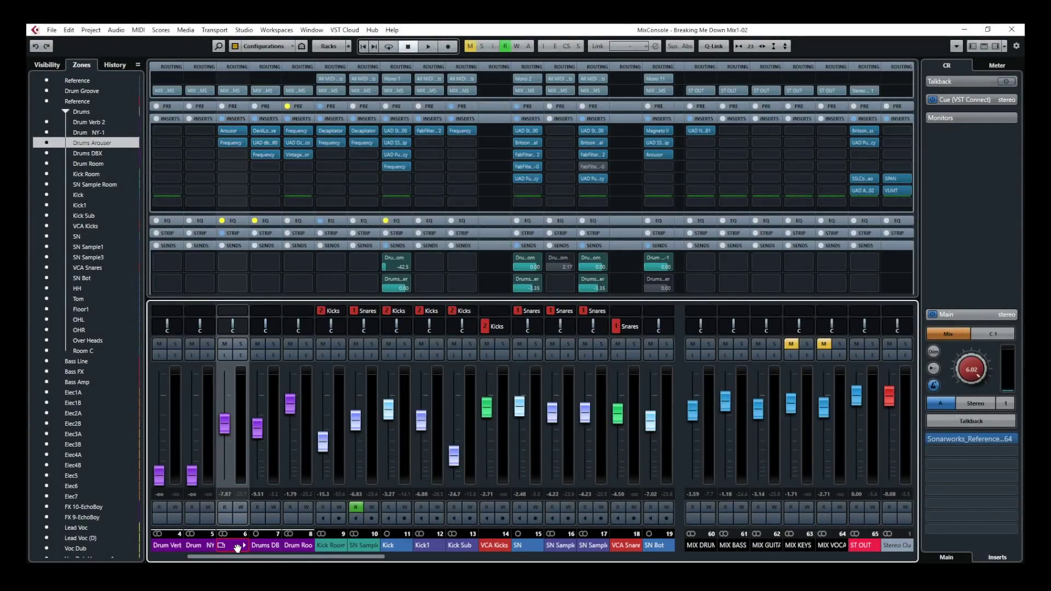
Step: View the track types that can be added to the project, including Group Channel, without adding one
{"action": "left_click", "coordinate": [92, 31]}
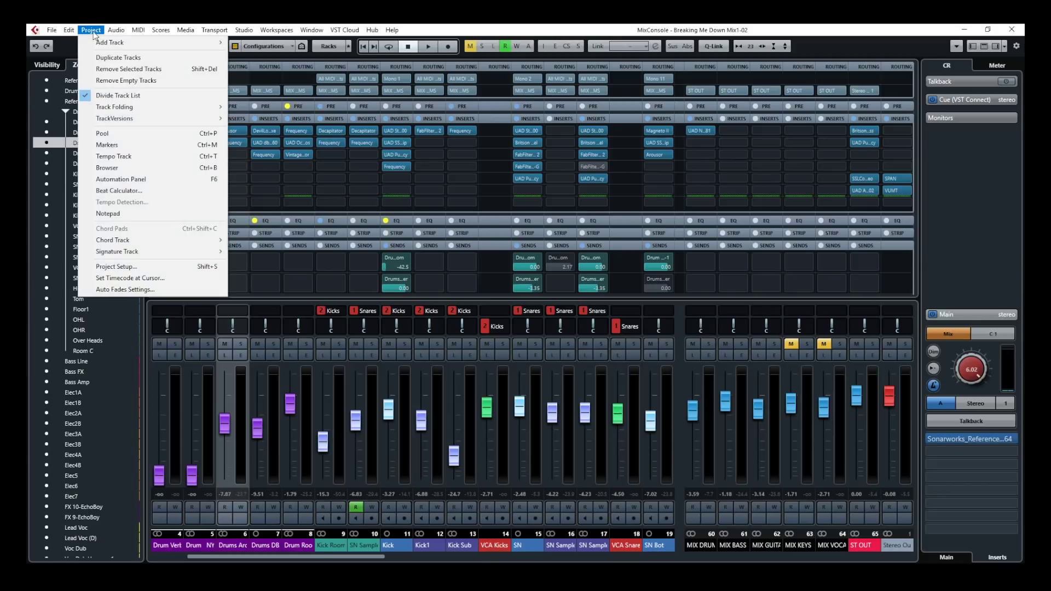
{"action": "mouse_move", "coordinate": [101, 42]}
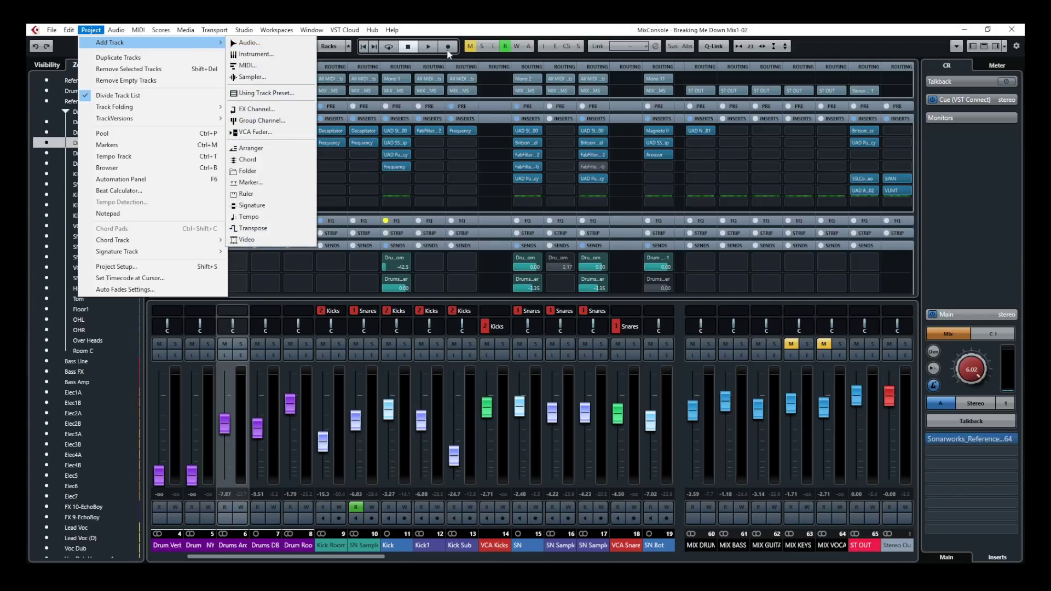
{"action": "left_click", "coordinate": [238, 460]}
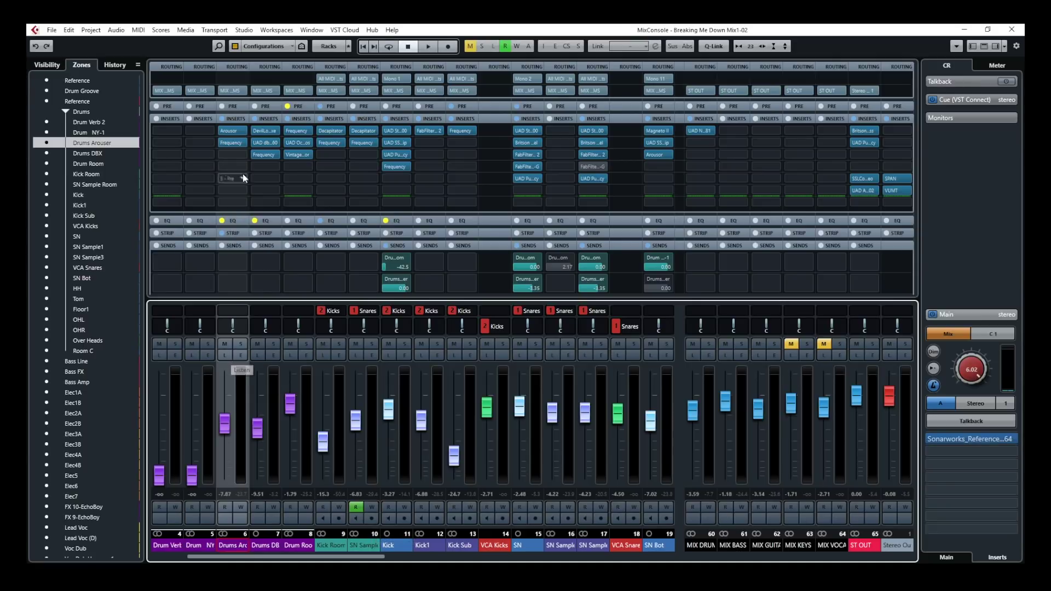
Step: Examine the Arouser insert on Drums Arouser and the UAD dbx 160 insert on Drums DBX, closing each editor
{"action": "left_click", "coordinate": [231, 131]}
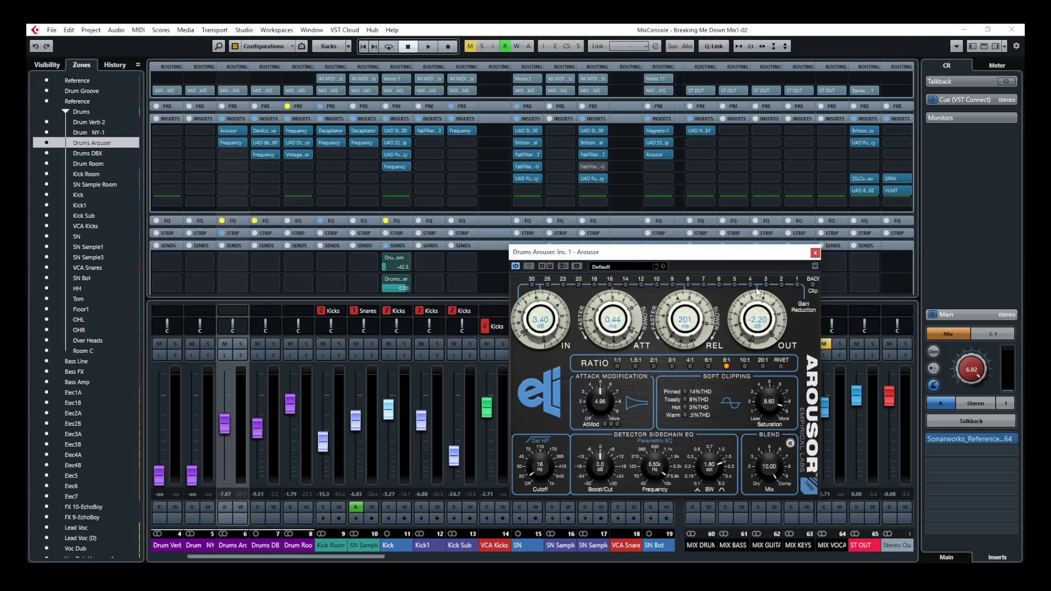
{"action": "left_click", "coordinate": [815, 252]}
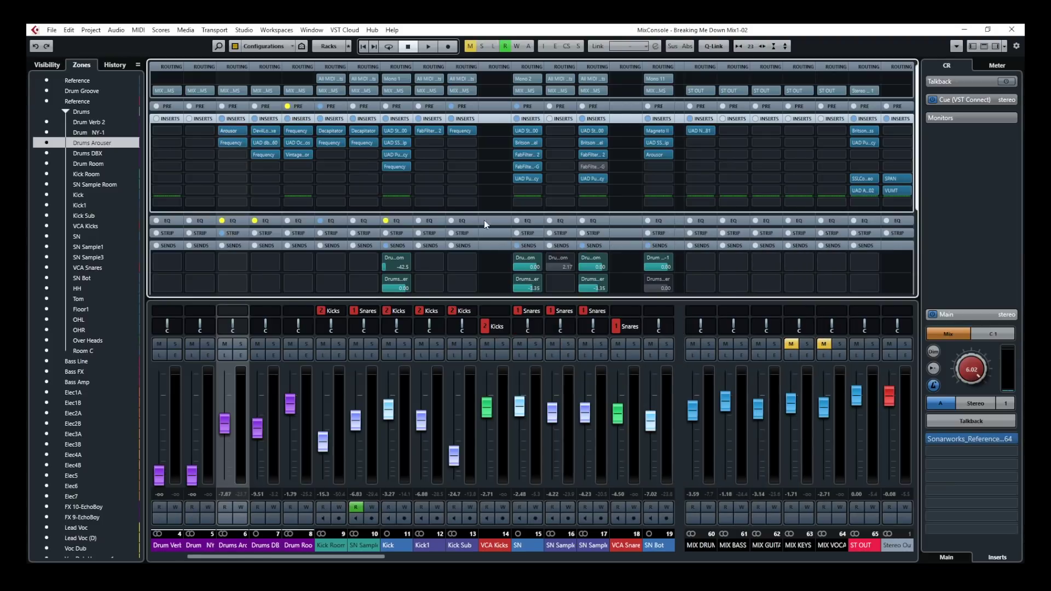
{"action": "left_click", "coordinate": [265, 142]}
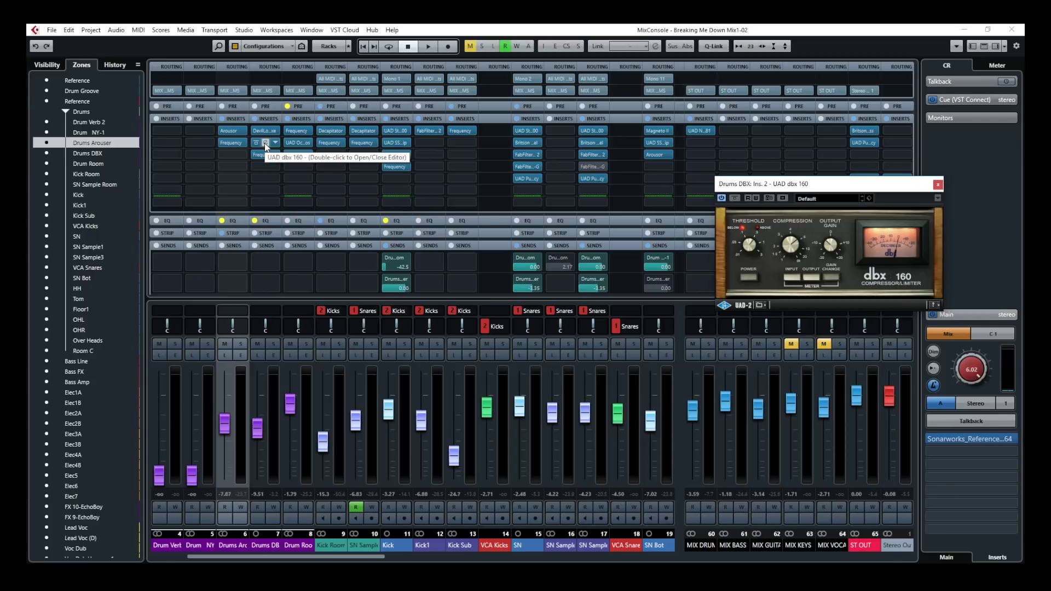
{"action": "left_click", "coordinate": [939, 185]}
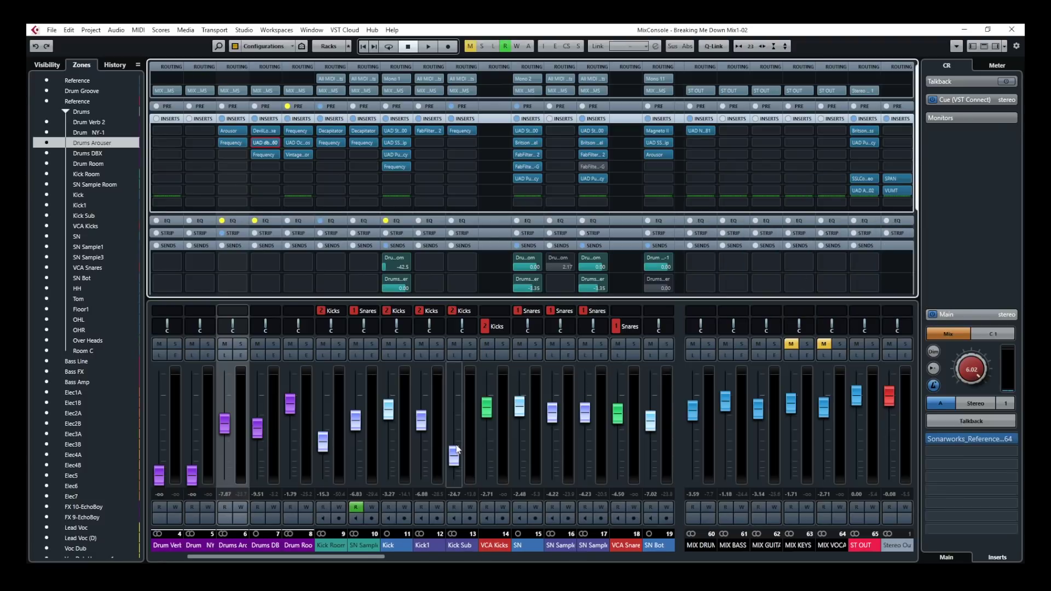
Step: Select the Drums Arouser, Kick and SN channels in turn to compare the compressor group with its source tracks
{"action": "left_click", "coordinate": [236, 545]}
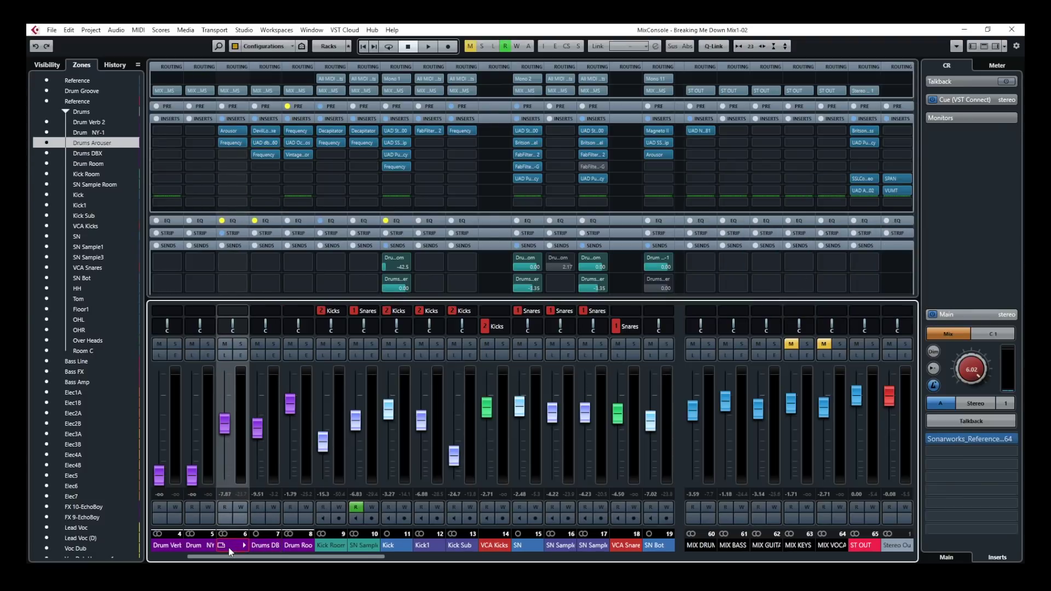
{"action": "left_click", "coordinate": [392, 545]}
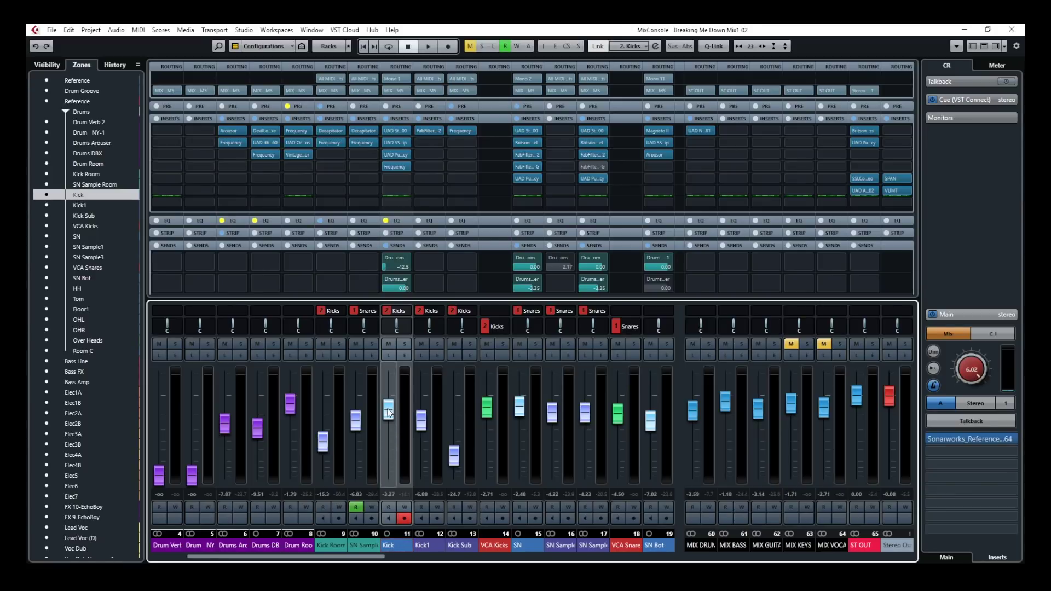
{"action": "left_click", "coordinate": [526, 546]}
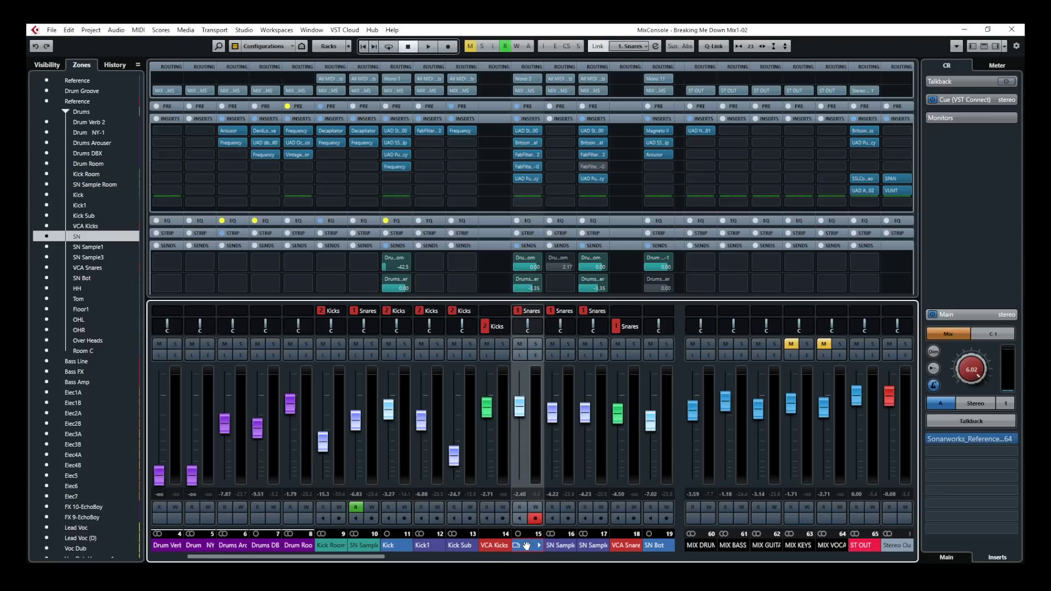
Step: Select the SN Sample3, SN Sample1, Kick1 and Kick Sub channels in turn, returning to Kick1, to review the supporting snare and kick tracks
{"action": "left_click", "coordinate": [594, 545]}
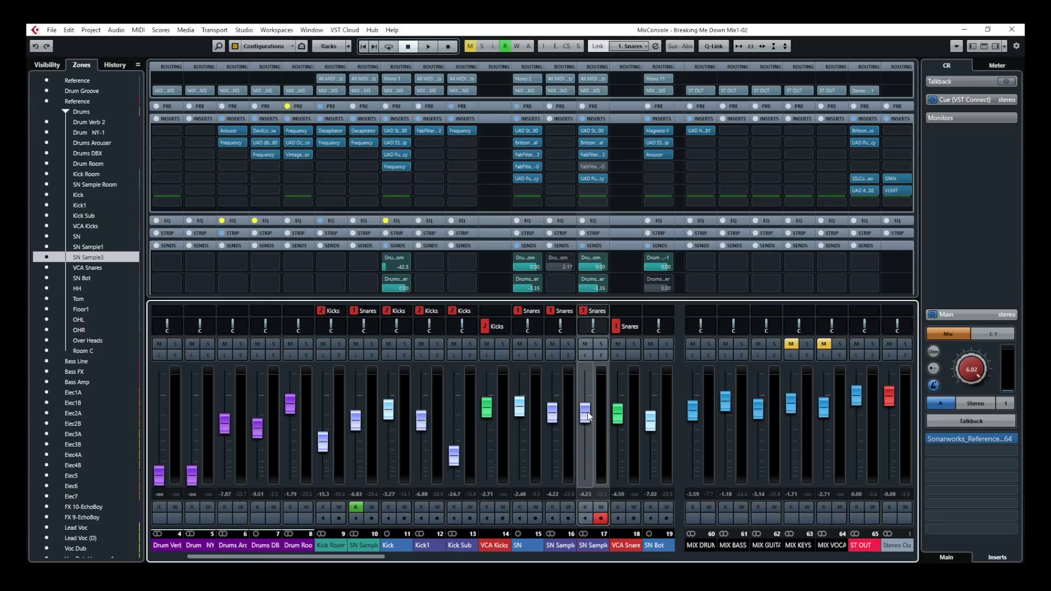
{"action": "left_click", "coordinate": [559, 546]}
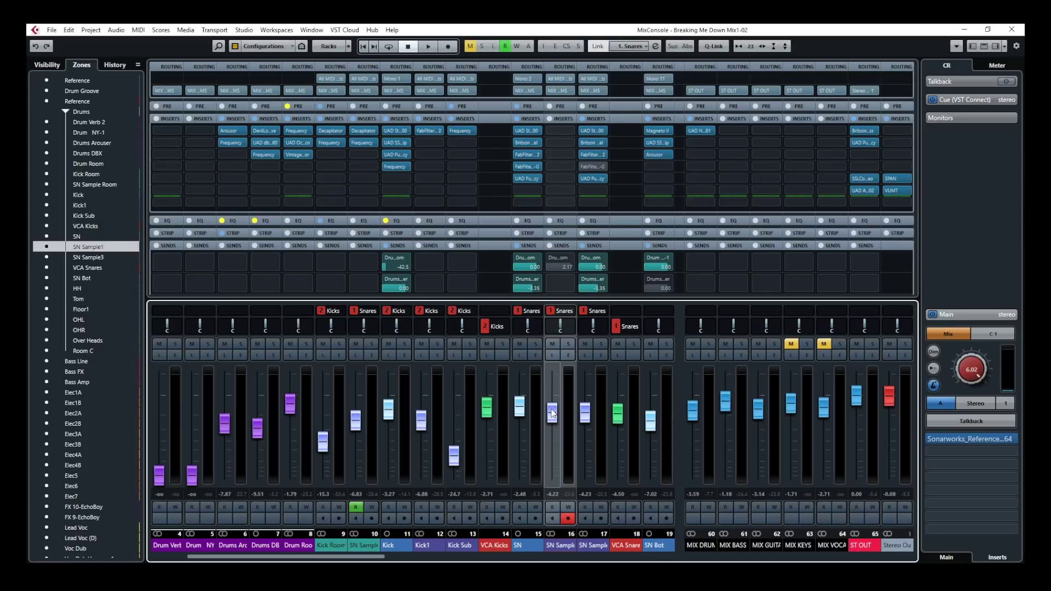
{"action": "left_click", "coordinate": [425, 543]}
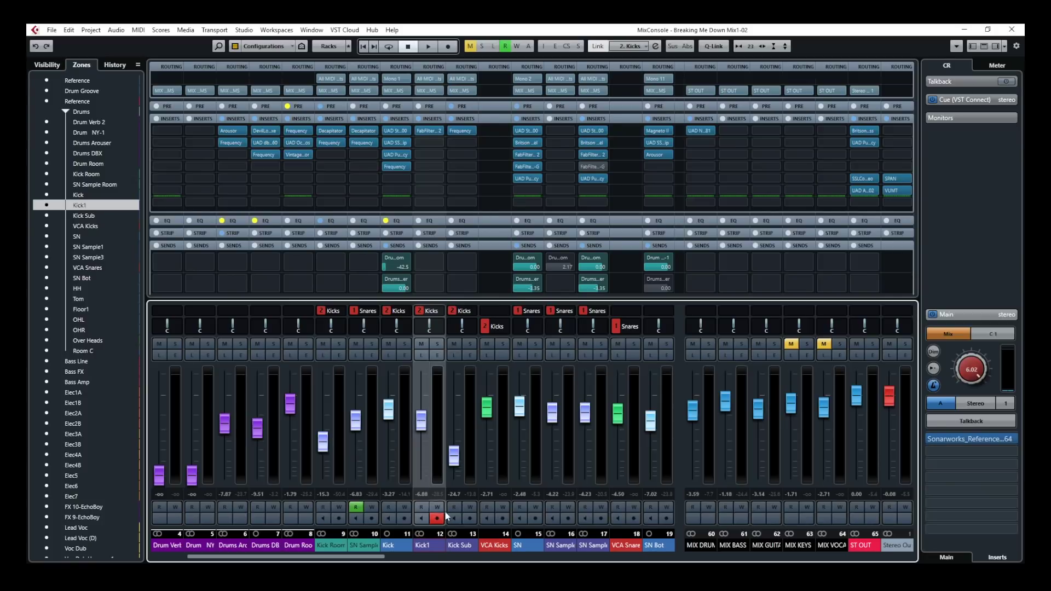
{"action": "left_click", "coordinate": [454, 458]}
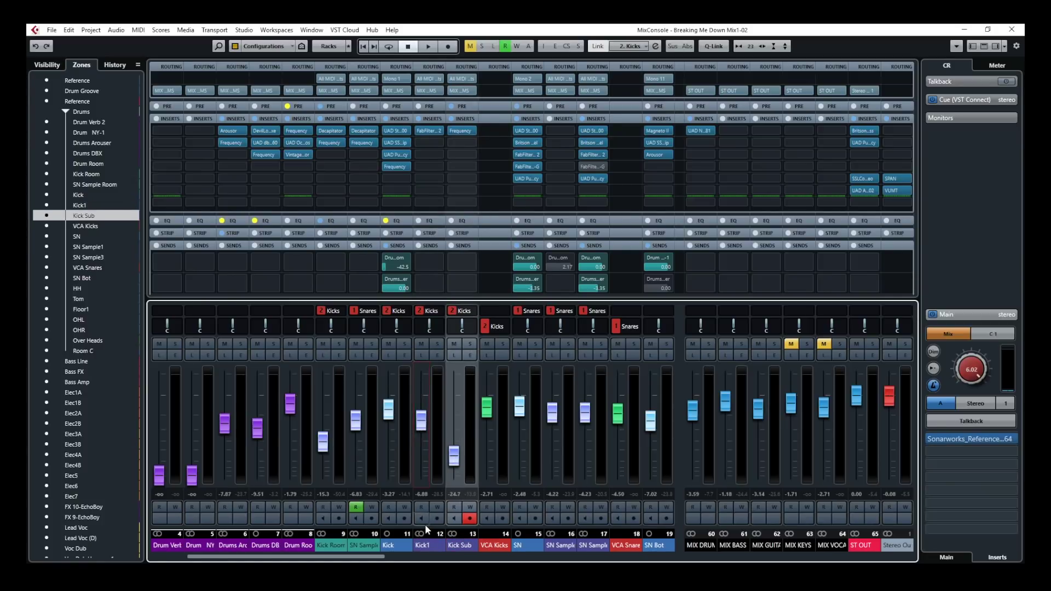
{"action": "left_click", "coordinate": [428, 545]}
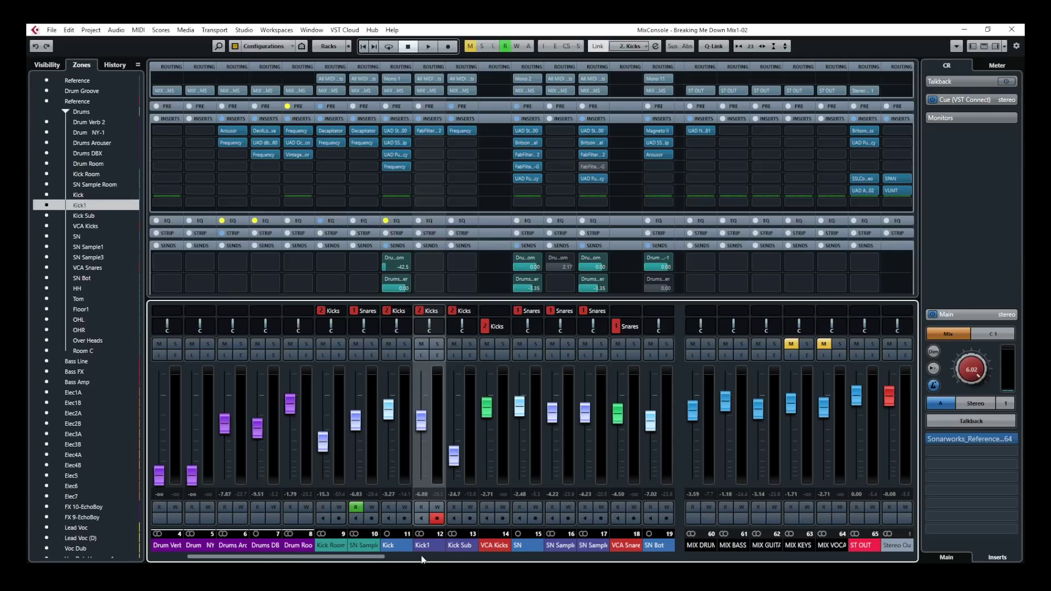
{"action": "mouse_move", "coordinate": [384, 558]}
{"action": "left_mouse_down"}
{"action": "mouse_move", "coordinate": [431, 558]}
{"action": "mouse_move", "coordinate": [382, 560]}
{"action": "left_mouse_up"}
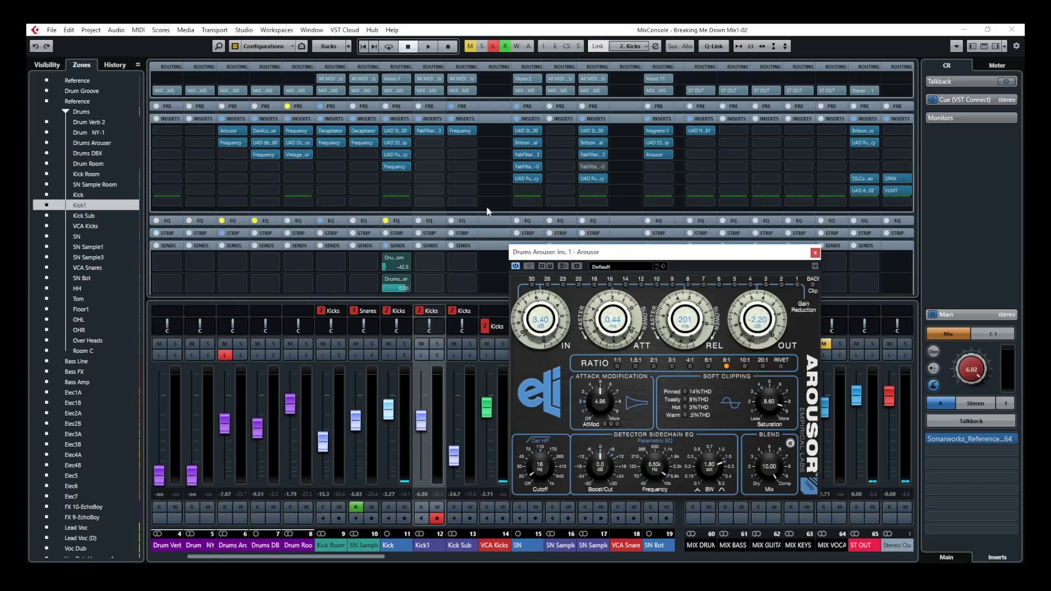